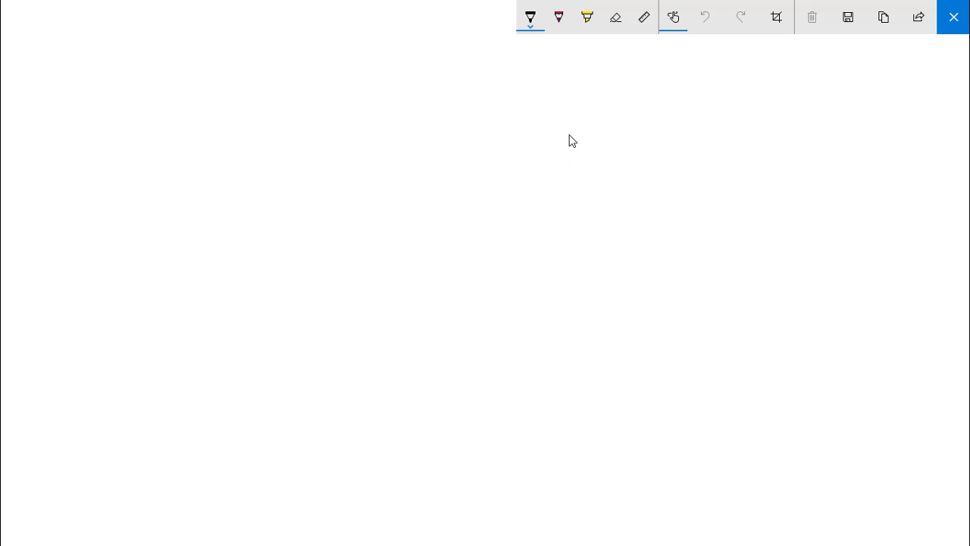
Write the array name x and draw a long rectangle beside it in black ballpoint
left_click(569, 134)
mouse_move(178, 136)
left_mouse_down()
mouse_move(165, 175)
mouse_move(185, 180)
left_mouse_up()
left_click_drag(220, 135, 579, 96)
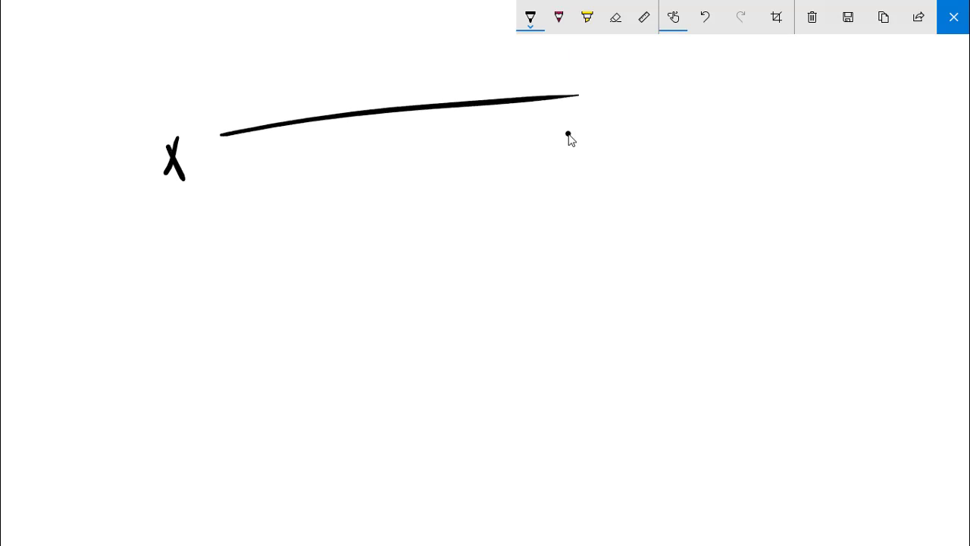
left_click_drag(226, 177, 586, 158)
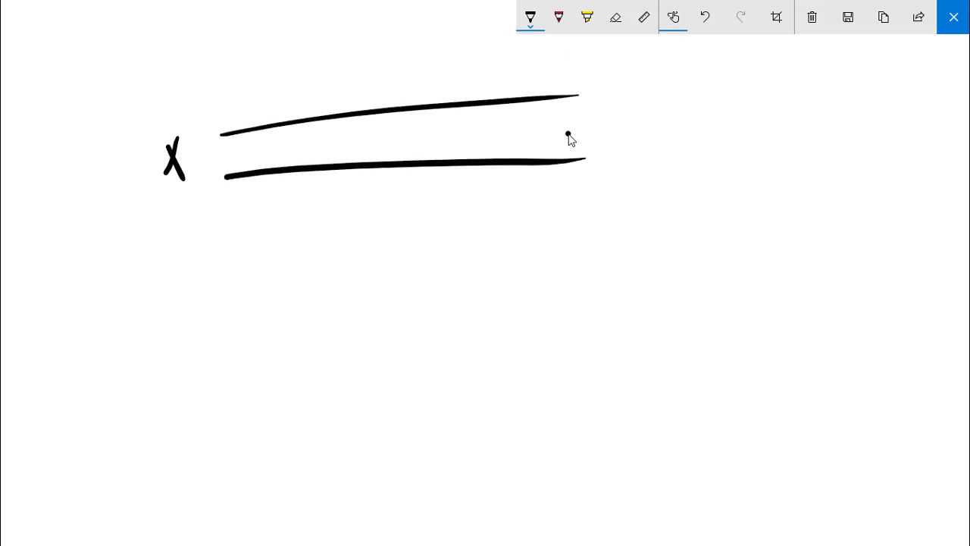
left_click_drag(221, 132, 227, 176)
left_click_drag(568, 95, 578, 162)
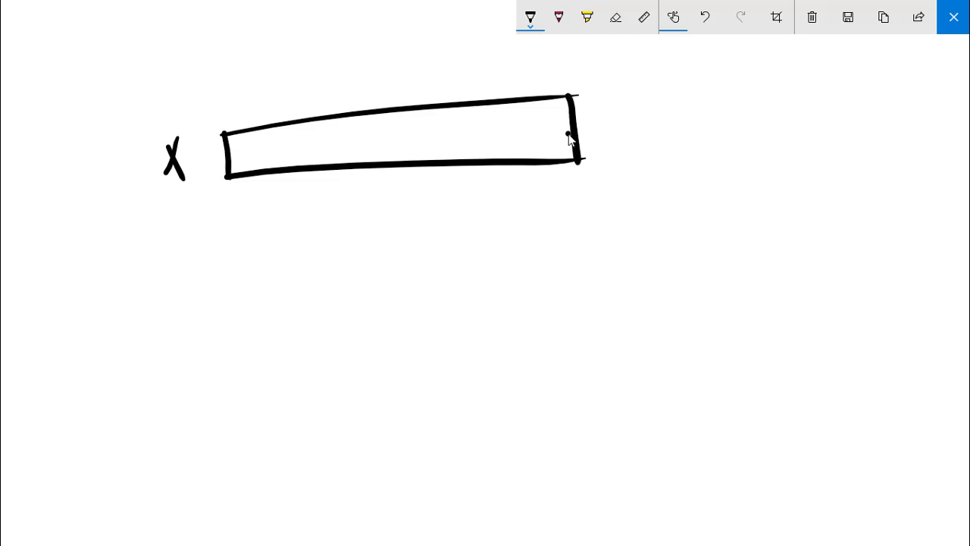
Divide the rectangle into five cells with four vertical dividers
left_click_drag(275, 125, 286, 172)
left_click_drag(388, 111, 403, 174)
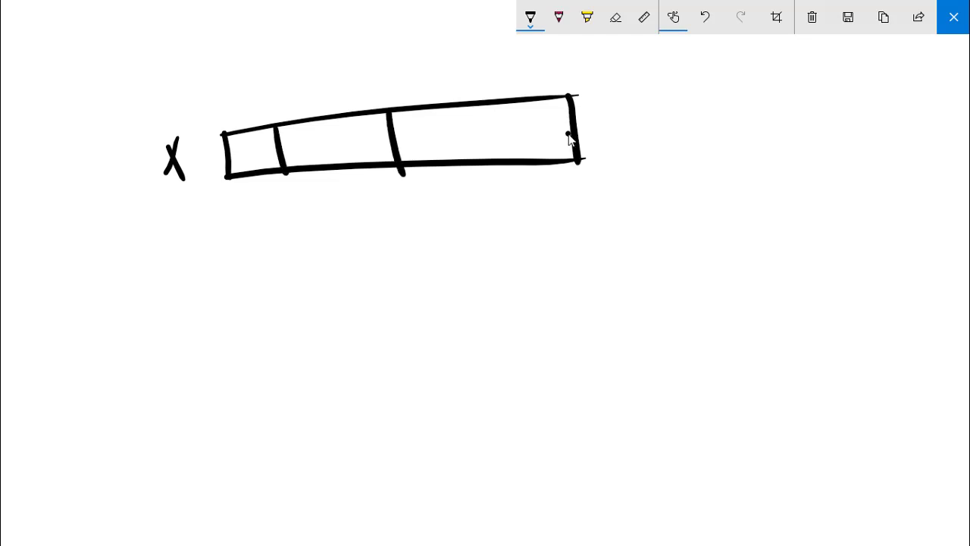
left_click_drag(326, 118, 345, 171)
left_click_drag(474, 105, 493, 168)
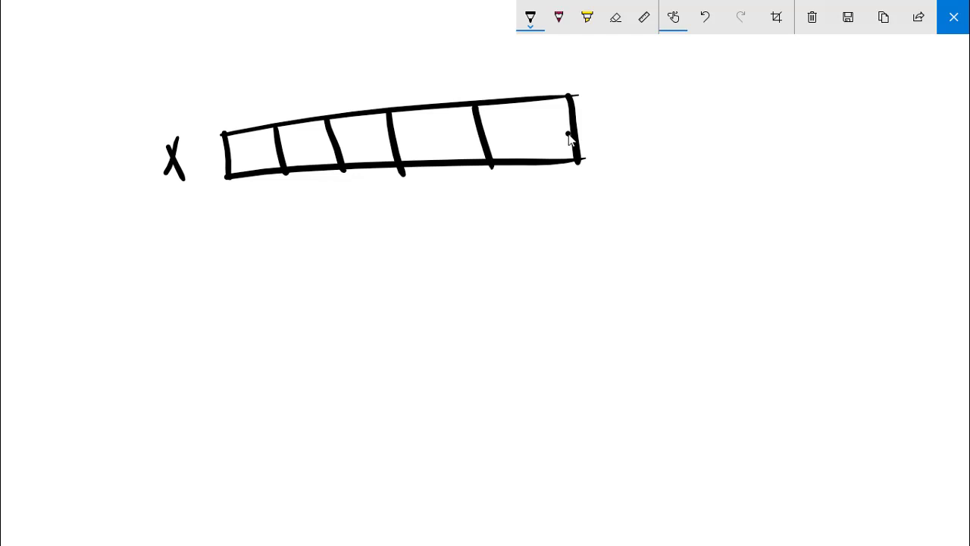
Write 2, 3, 10, 20 and 33 in the five cells
mouse_move(243, 143)
left_mouse_down()
mouse_move(242, 168)
mouse_move(266, 165)
left_mouse_up()
left_click_drag(300, 130, 301, 156)
mouse_move(351, 133)
left_mouse_down()
mouse_move(353, 158)
mouse_move(370, 139)
left_mouse_up()
mouse_move(432, 133)
left_mouse_down()
mouse_move(437, 146)
mouse_move(457, 149)
mouse_move(464, 135)
mouse_move(523, 137)
mouse_move(518, 148)
left_mouse_up()
left_click_drag(528, 121, 540, 147)
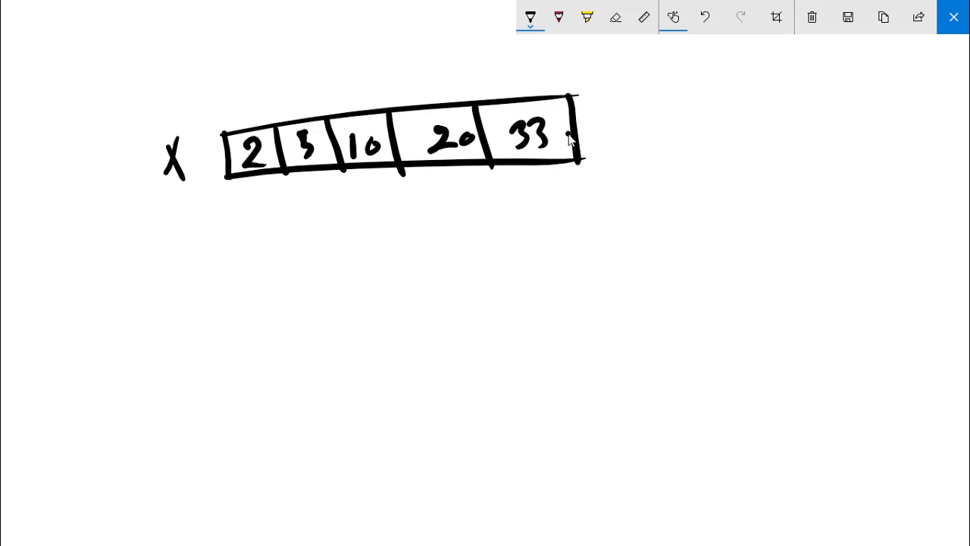
Write the notes x1 = 2 and x2 = 3 with continuation dots at top left
mouse_move(94, 15)
left_mouse_down()
mouse_move(99, 44)
mouse_move(88, 43)
mouse_move(134, 30)
left_mouse_up()
left_click_drag(127, 42, 173, 39)
mouse_move(96, 63)
left_mouse_down()
mouse_move(105, 86)
mouse_move(95, 91)
mouse_move(138, 88)
left_mouse_up()
left_click_drag(168, 56, 168, 78)
mouse_move(179, 51)
left_mouse_down()
mouse_move(191, 49)
mouse_move(186, 72)
left_mouse_up()
left_click(129, 107)
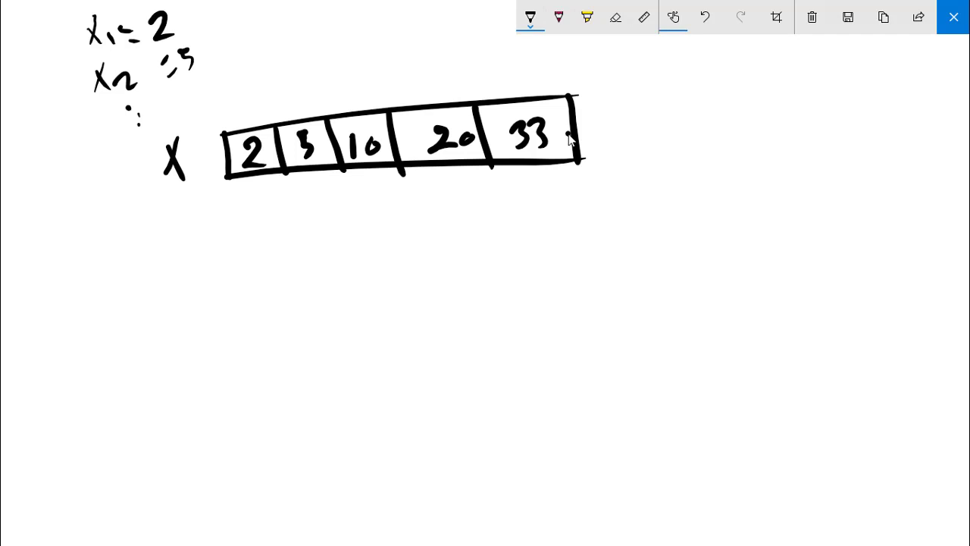
Draw a curved arrow from x up to an 'ind' label above the array
mouse_move(185, 136)
left_mouse_down()
mouse_move(250, 81)
mouse_move(244, 94)
left_mouse_up()
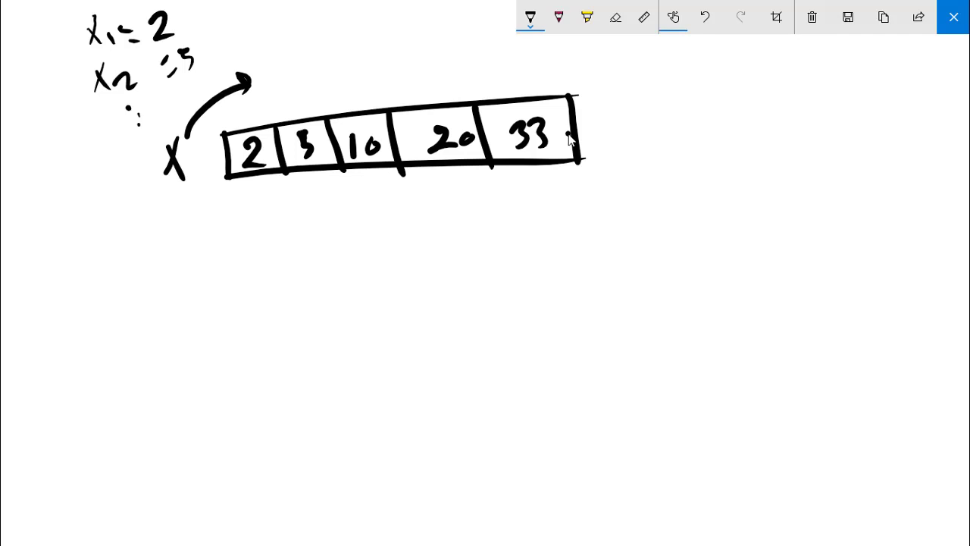
mouse_move(255, 48)
left_mouse_down()
mouse_move(278, 62)
mouse_move(303, 18)
mouse_move(295, 27)
left_mouse_up()
left_click(246, 44)
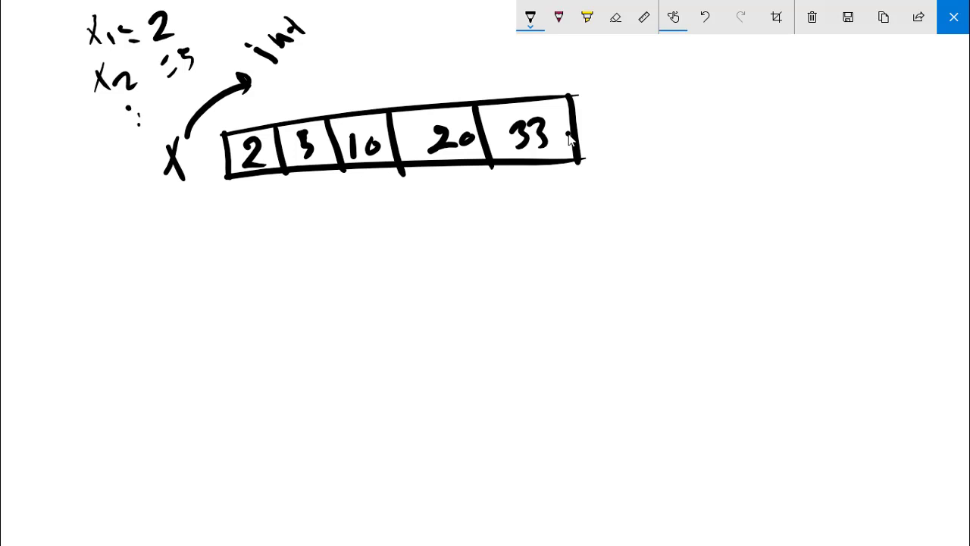
Write indices 0, 1, 2, 3 and 4 under the five cells
mouse_move(261, 198)
left_mouse_down()
mouse_move(251, 204)
mouse_move(270, 209)
left_mouse_up()
mouse_move(322, 188)
left_mouse_down()
mouse_move(331, 206)
mouse_move(389, 189)
mouse_move(397, 206)
left_mouse_up()
left_click_drag(438, 181, 445, 207)
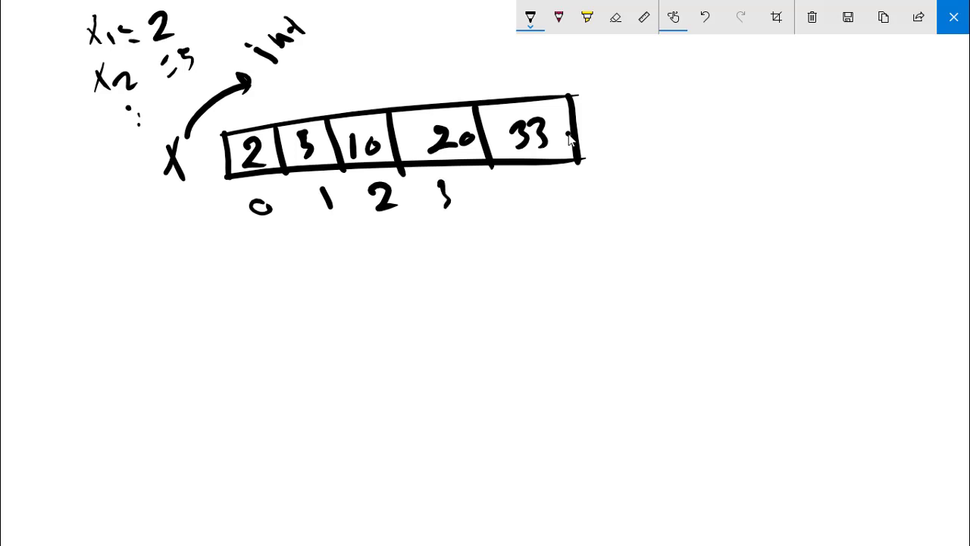
left_click_drag(522, 174, 540, 211)
Write x[0] below the array
left_click_drag(235, 269, 220, 314)
left_click_drag(220, 280, 238, 306)
mouse_move(277, 261)
left_mouse_down()
mouse_move(271, 324)
mouse_move(306, 257)
mouse_move(321, 327)
left_mouse_up()
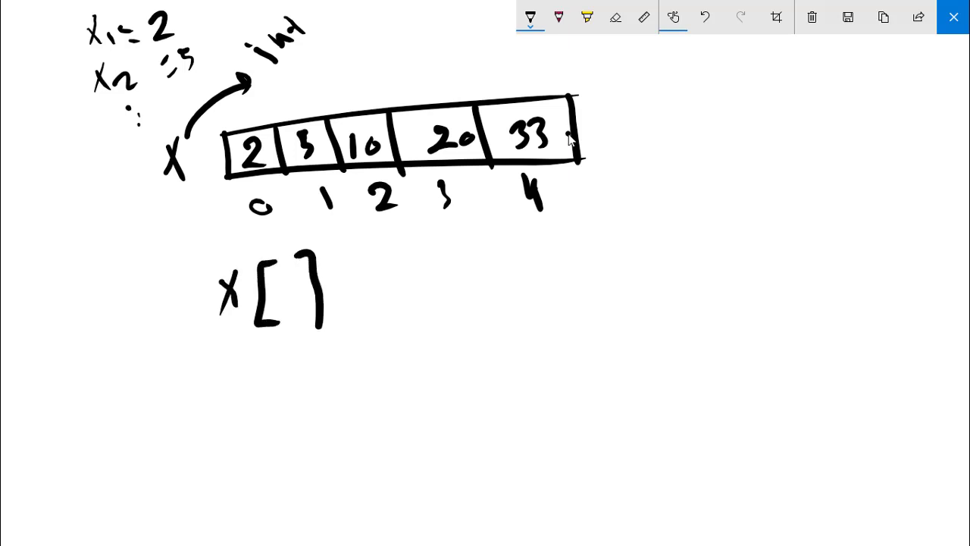
mouse_move(294, 278)
left_mouse_down()
mouse_move(282, 293)
mouse_move(295, 280)
left_mouse_up()
Circle 20 with the pink pencil, then write x[3] in blue pen below x[0]
key("Right")
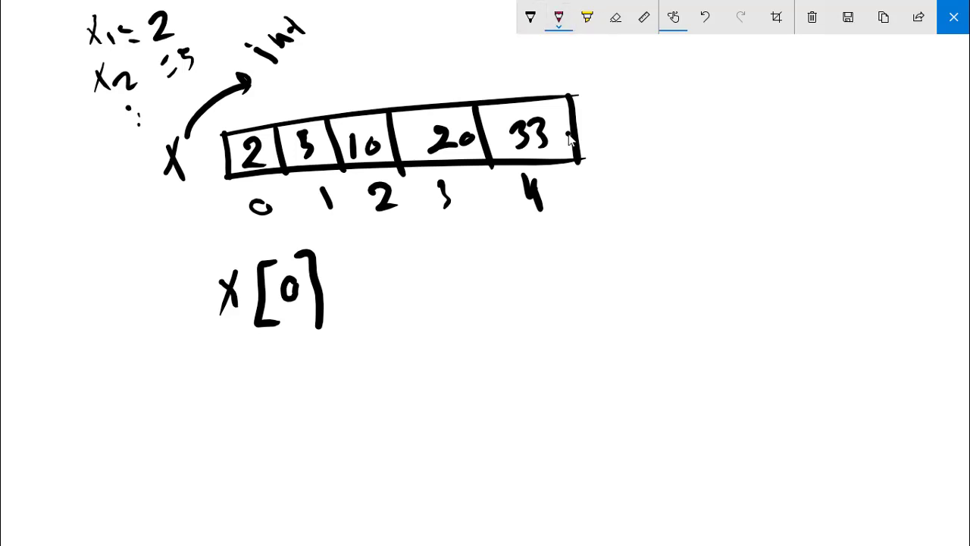
mouse_move(473, 148)
left_mouse_down()
mouse_move(451, 95)
mouse_move(440, 170)
left_mouse_up()
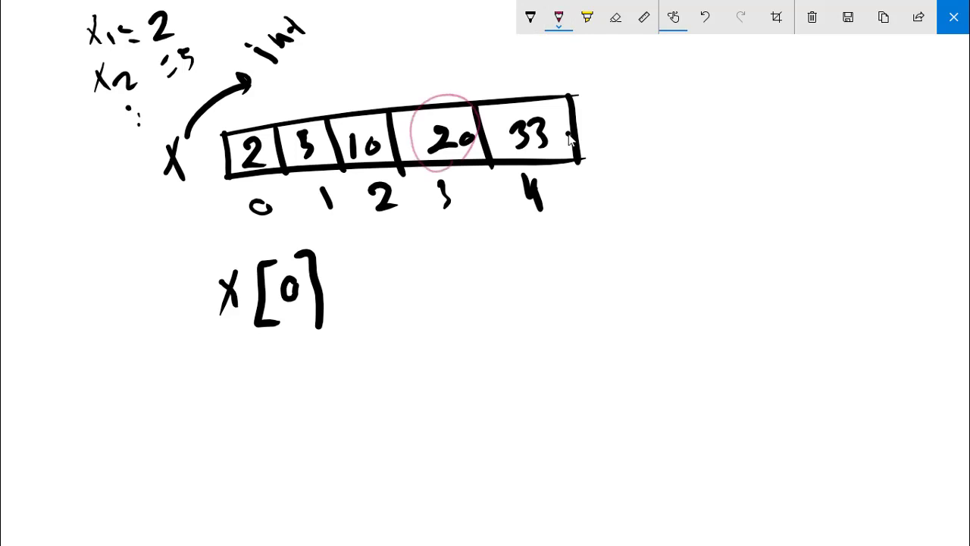
key("Left")
key("Return")
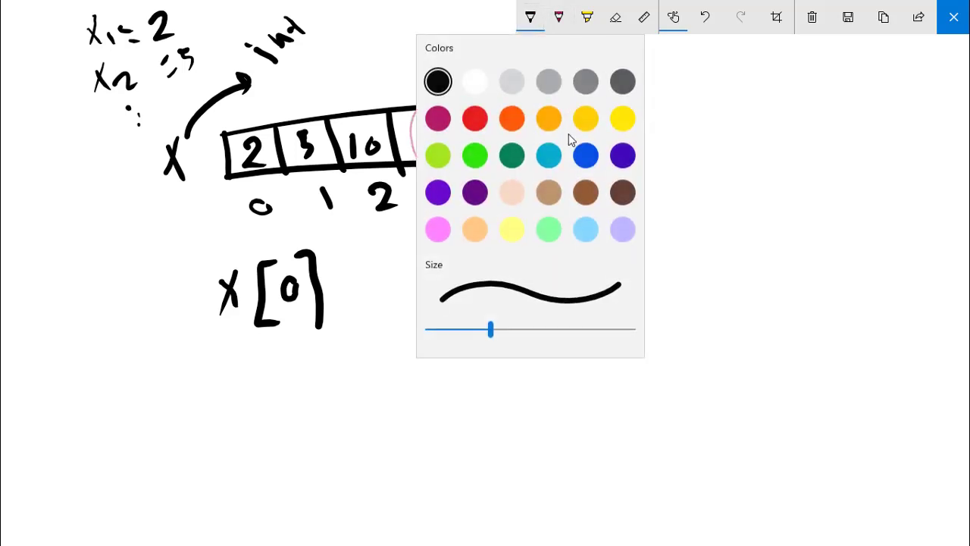
key("Escape")
mouse_move(247, 376)
left_mouse_down()
mouse_move(241, 409)
mouse_move(251, 412)
left_mouse_up()
mouse_move(294, 353)
left_mouse_down()
mouse_move(281, 422)
mouse_move(306, 423)
left_mouse_up()
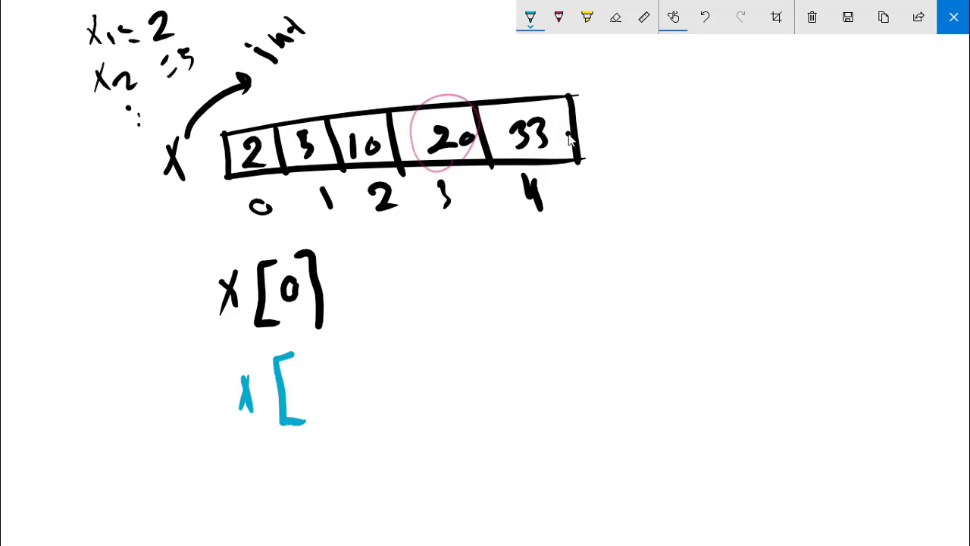
mouse_move(308, 347)
left_mouse_down()
mouse_move(322, 368)
mouse_move(312, 395)
left_mouse_up()
left_click_drag(346, 338, 372, 411)
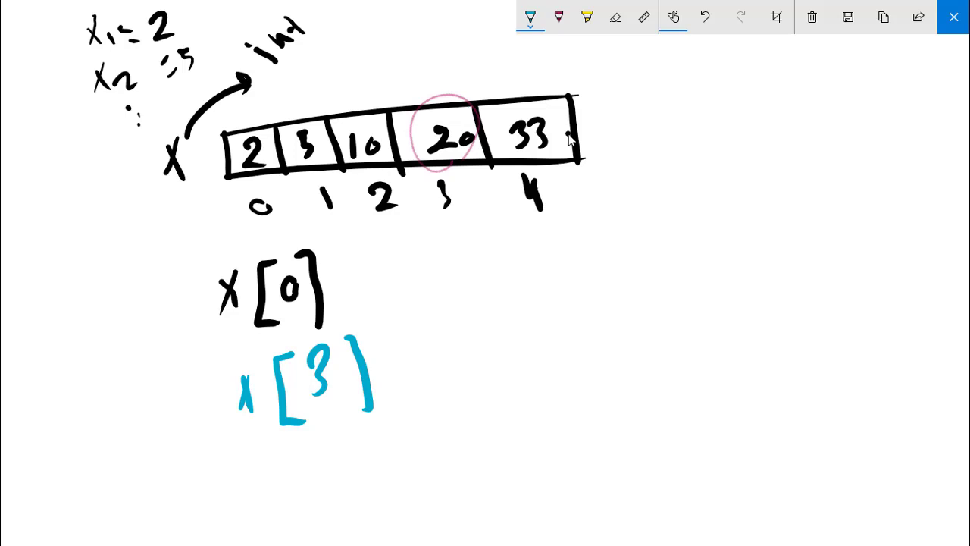
Set the pen to brown, draw a tall brace right of the array, and circle 33
left_click(531, 16)
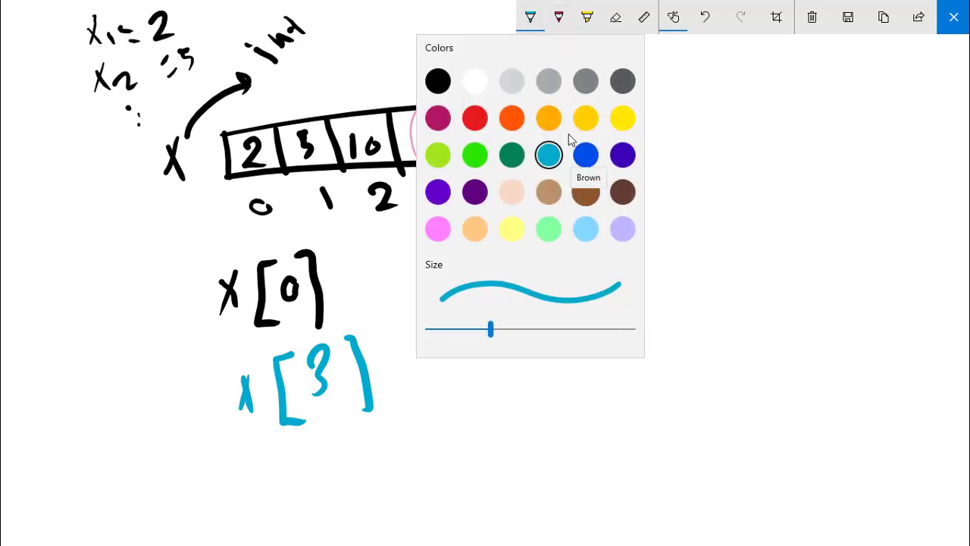
left_click(585, 192)
mouse_move(615, 87)
left_mouse_down()
mouse_move(640, 206)
mouse_move(560, 365)
left_mouse_up()
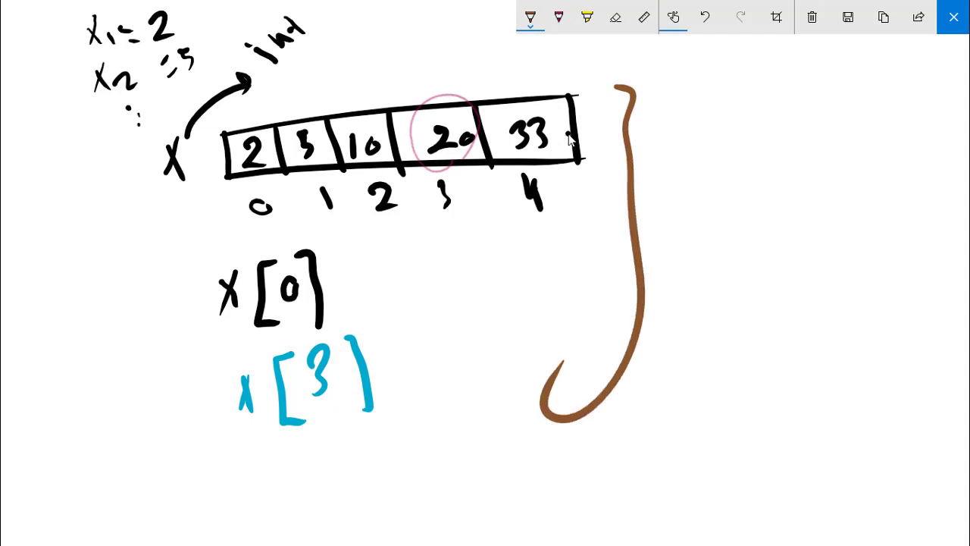
mouse_move(546, 99)
left_mouse_down()
mouse_move(562, 125)
mouse_move(458, 45)
left_mouse_up()
Write 40 in pink pencil above the array
left_click(558, 17)
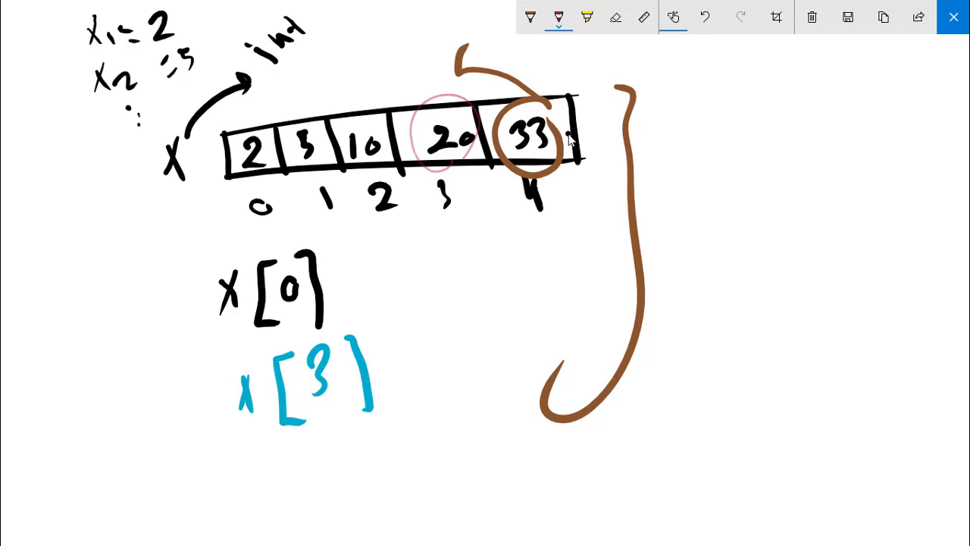
left_click_drag(396, 32, 415, 57)
left_click_drag(439, 27, 446, 31)
Write x[4] = 40 in brown pen to the right of the brace
left_click(530, 17)
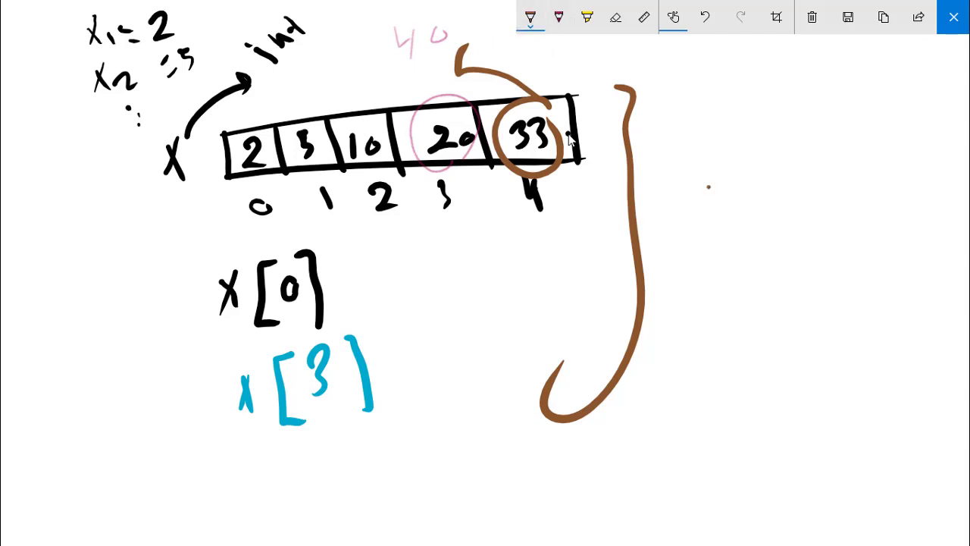
mouse_move(701, 158)
left_mouse_down()
mouse_move(678, 209)
mouse_move(704, 212)
left_mouse_up()
left_click_drag(755, 140, 762, 223)
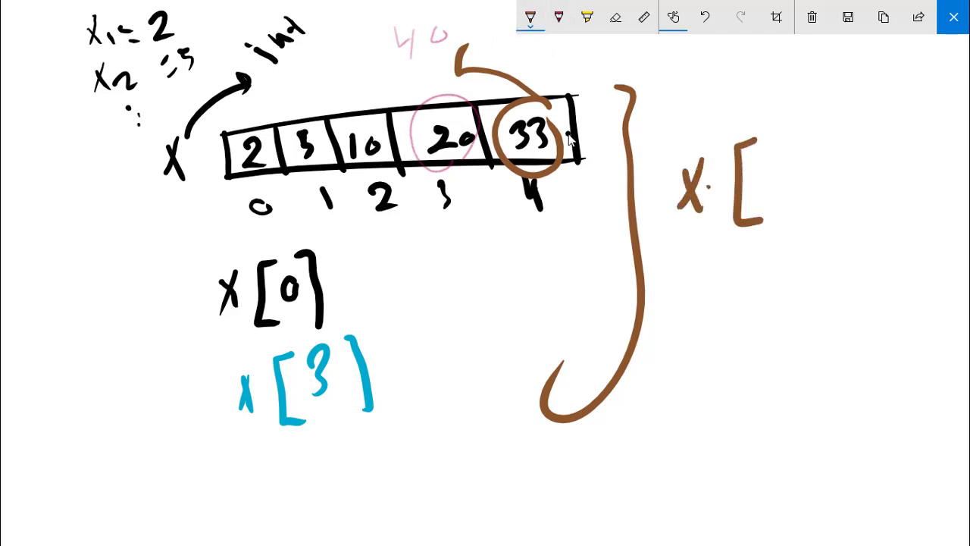
mouse_move(755, 162)
left_mouse_down()
mouse_move(778, 184)
mouse_move(774, 219)
left_mouse_up()
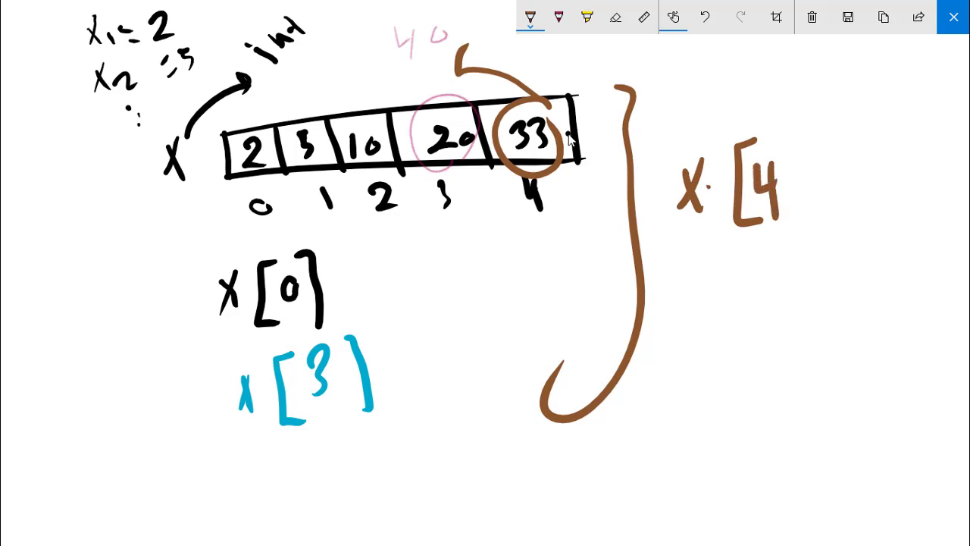
left_click_drag(773, 141, 794, 213)
left_click(846, 163)
left_click_drag(826, 170, 845, 163)
left_click_drag(826, 183, 842, 179)
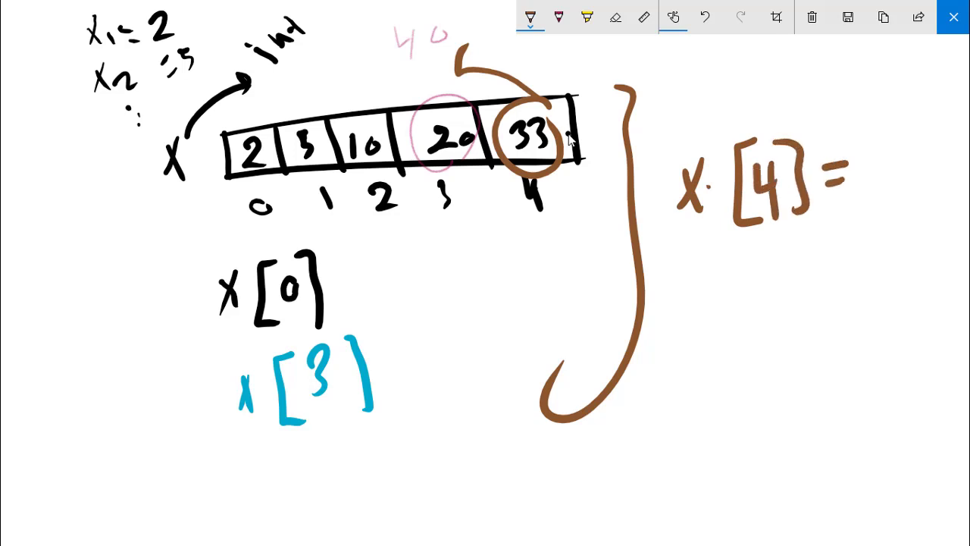
mouse_move(865, 140)
left_mouse_down()
mouse_move(884, 172)
mouse_move(880, 191)
left_mouse_up()
left_click_drag(904, 157, 900, 161)
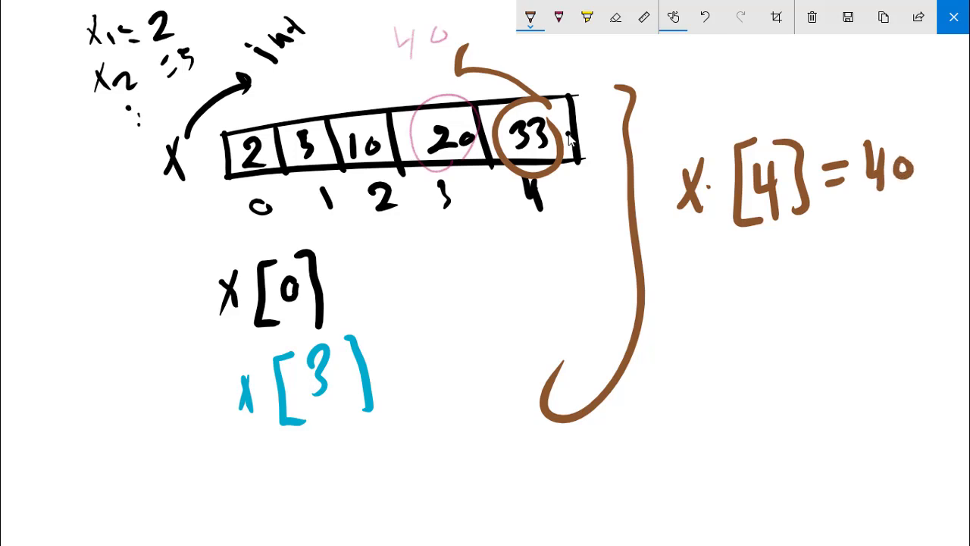